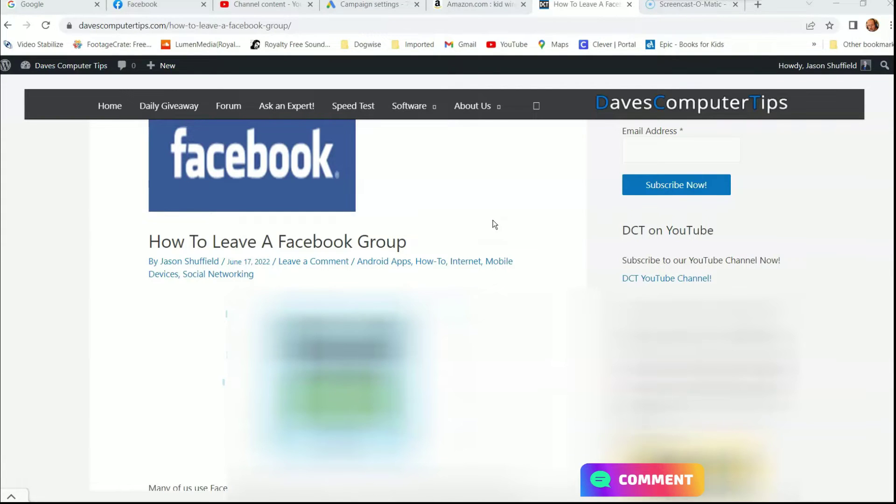
Step: Switch to the Facebook tab and briefly toggle the account menu under the profile avatar
click(138, 6)
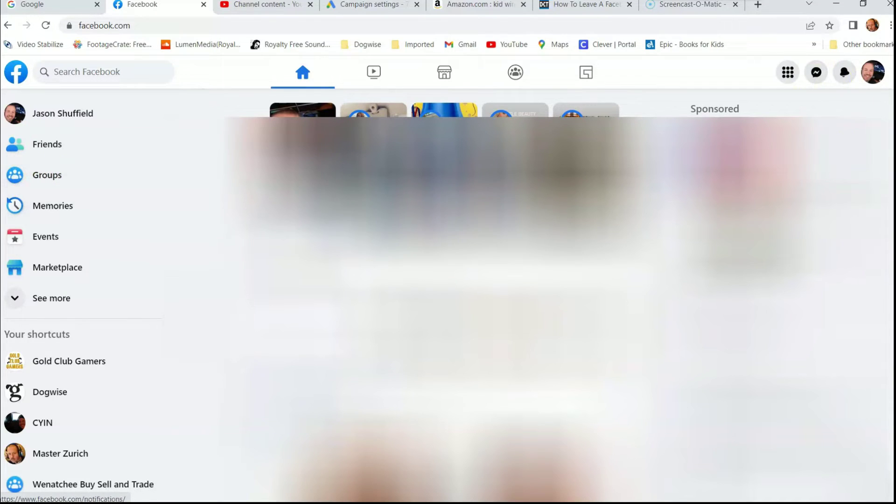
click(873, 74)
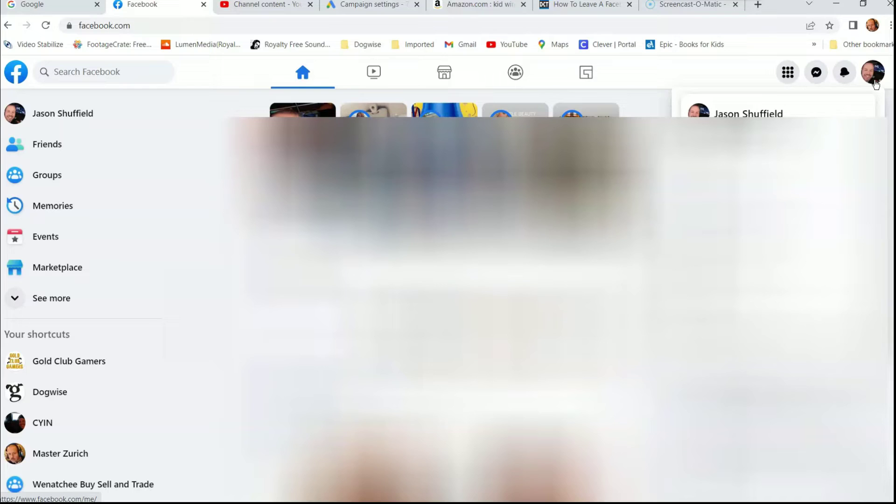
click(875, 82)
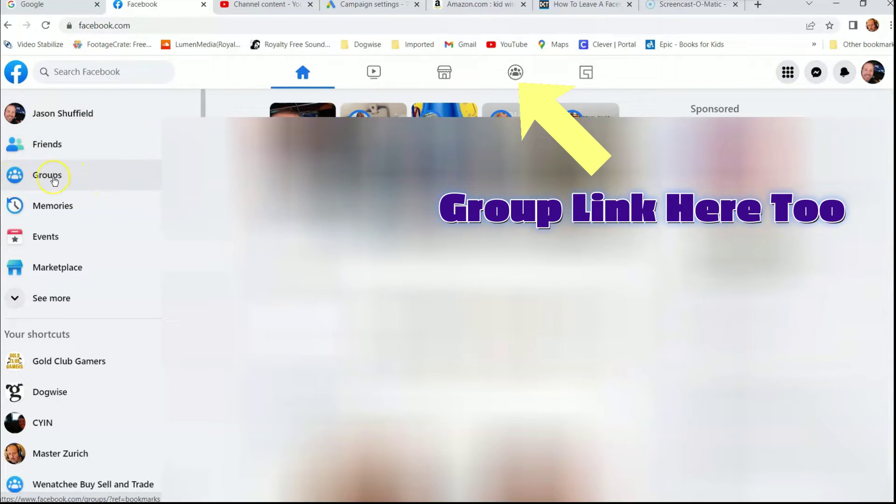
Step: Go to Groups and open Wenatchee Buy Sell and Trade from the joined groups list
click(54, 180)
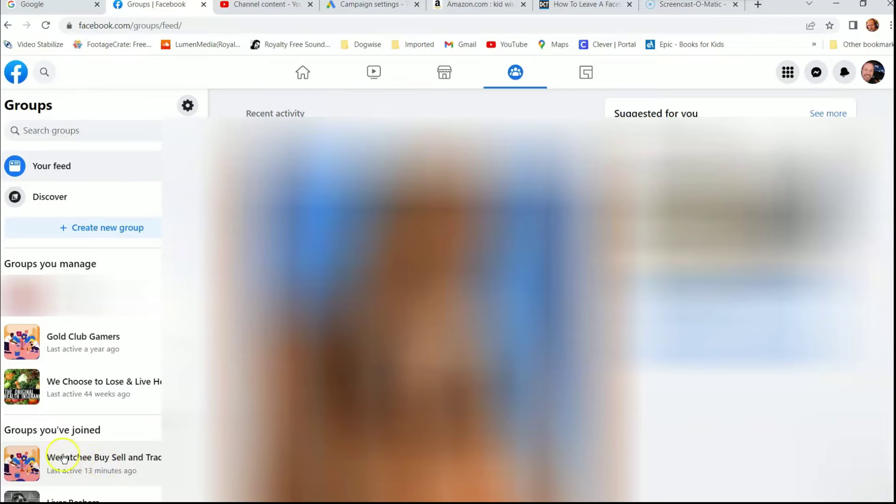
click(89, 462)
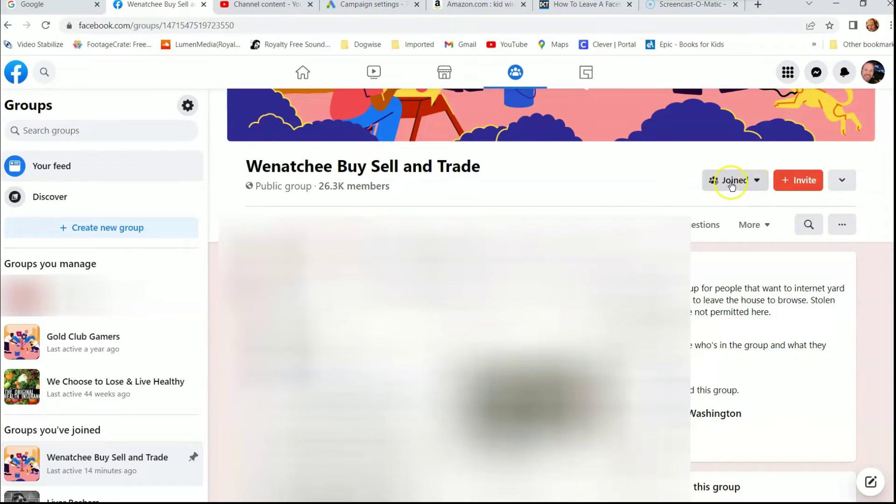
Step: Leave the group via Joined > Leave group and confirm in the dialog
click(757, 183)
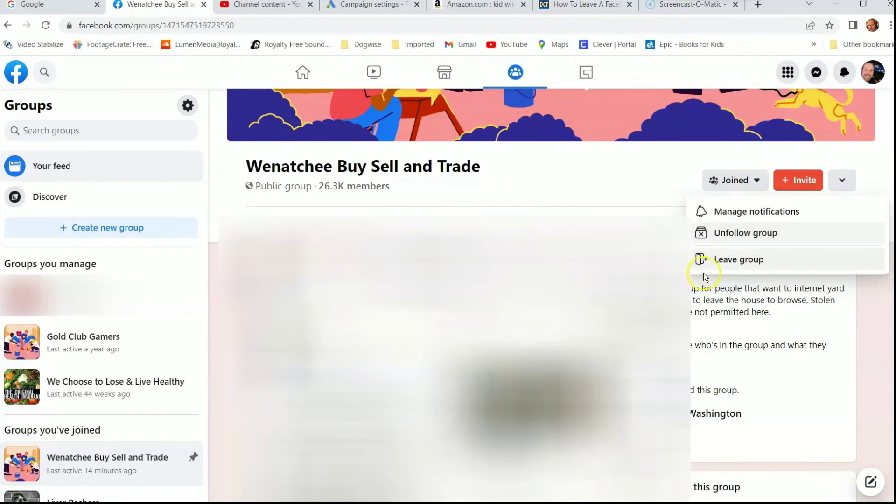
click(733, 261)
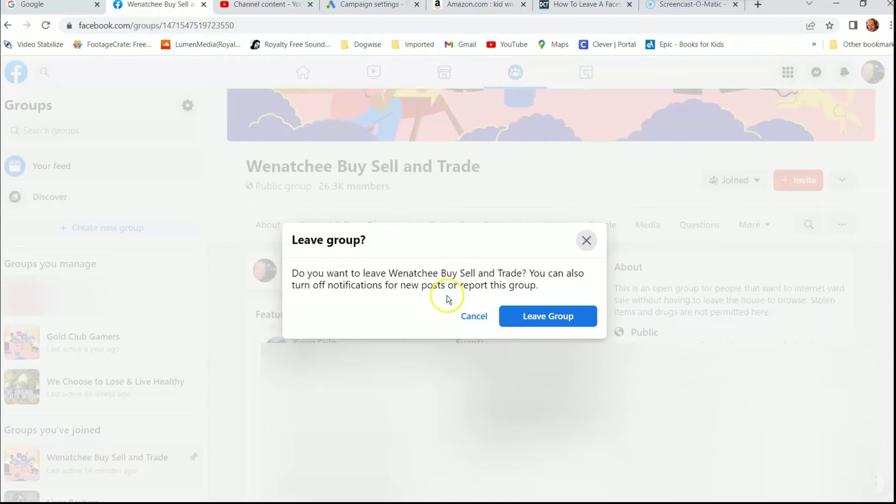
click(543, 316)
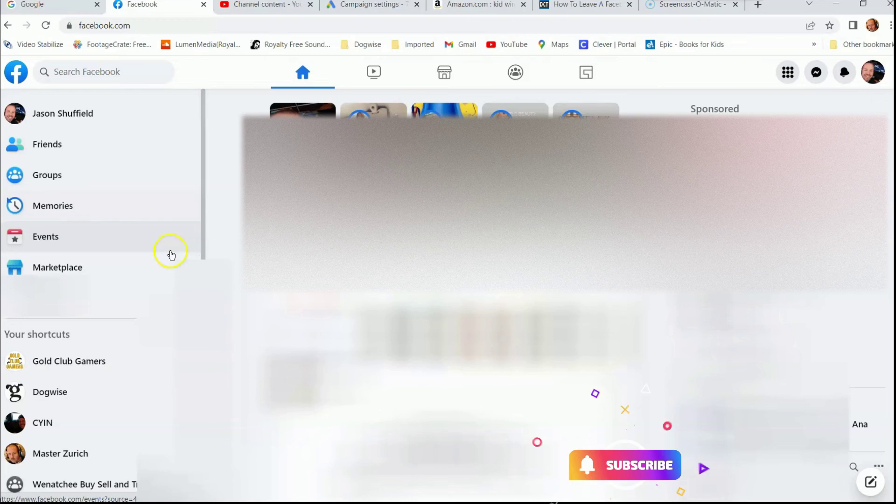
Step: Return to Groups, open Stillwater Pictures and expand its Joined membership options
click(47, 175)
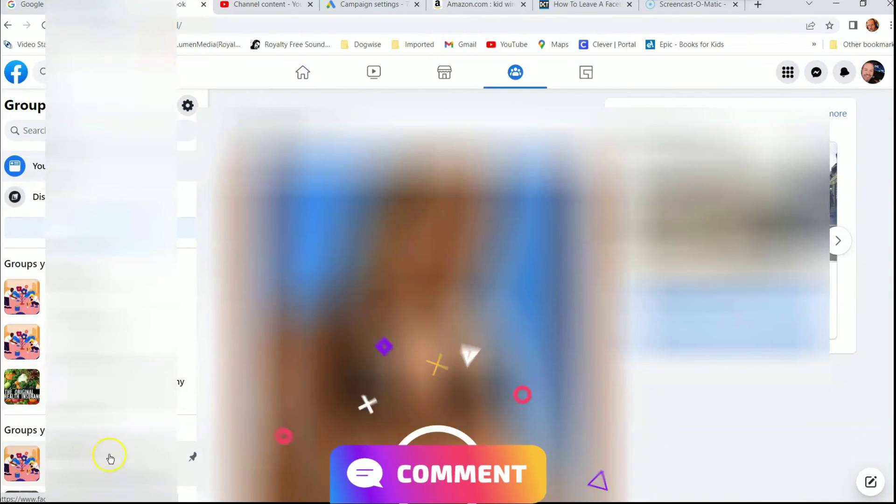
scroll(110, 458, down, 3)
scroll(113, 446, down, 3)
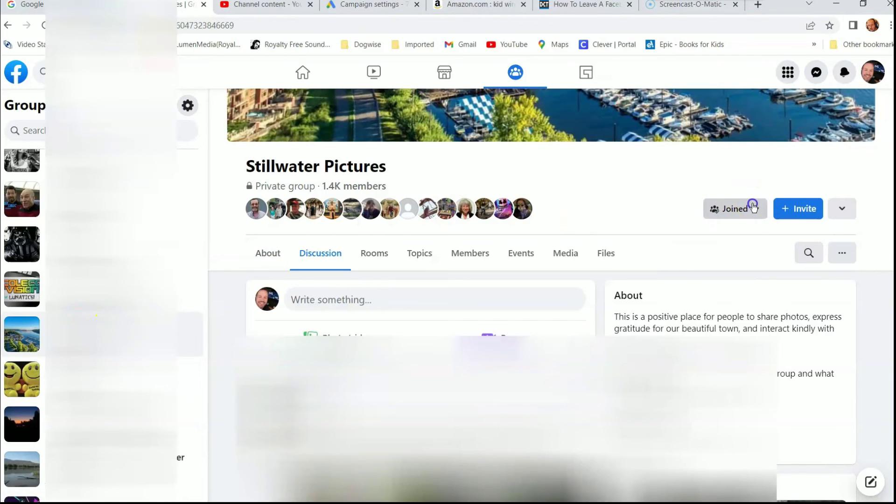
click(753, 208)
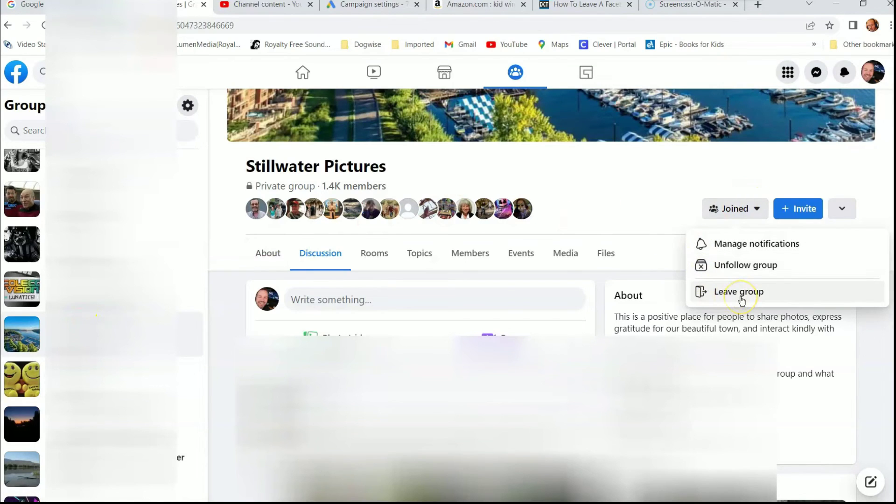